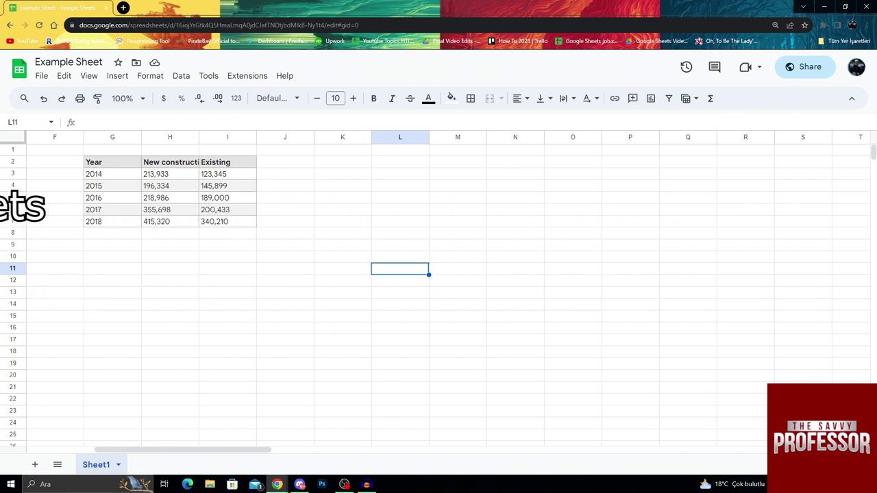
- Examine the housing data table in G2:I7 and its Year, New construction and Existing headers
left_click(343, 210)
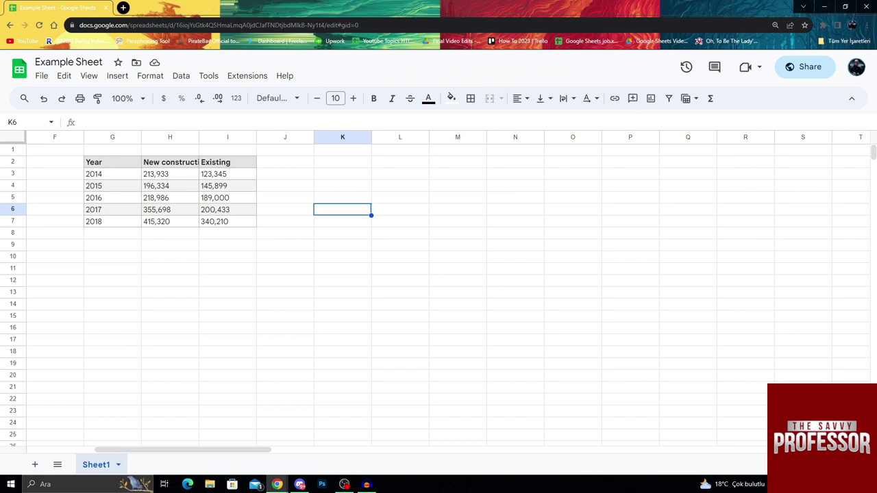
left_click_drag(112, 162, 228, 221)
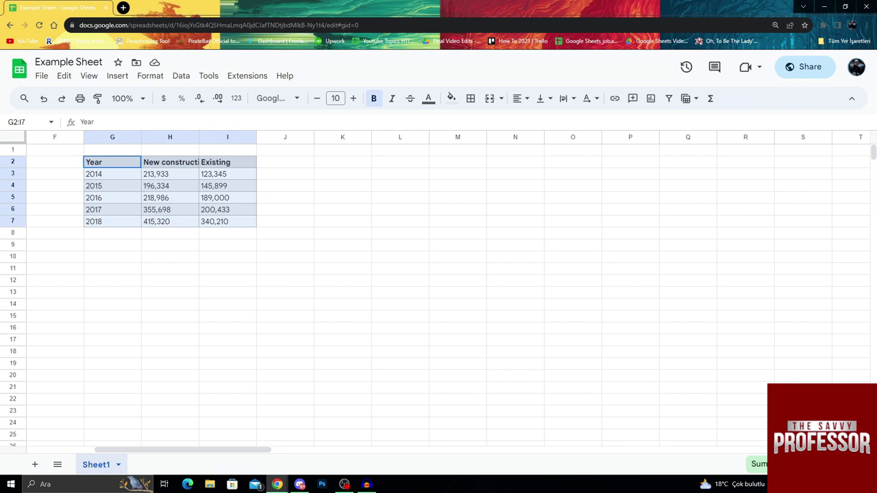
left_click(112, 162)
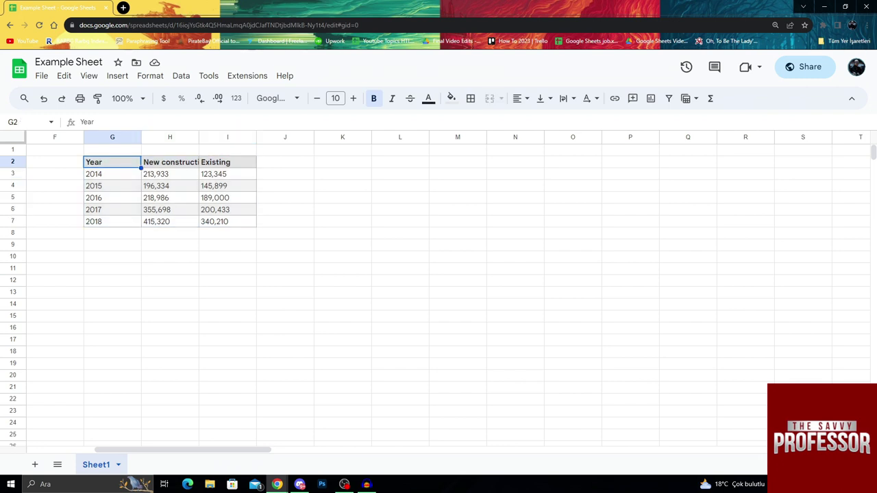
left_click_drag(113, 163, 227, 221)
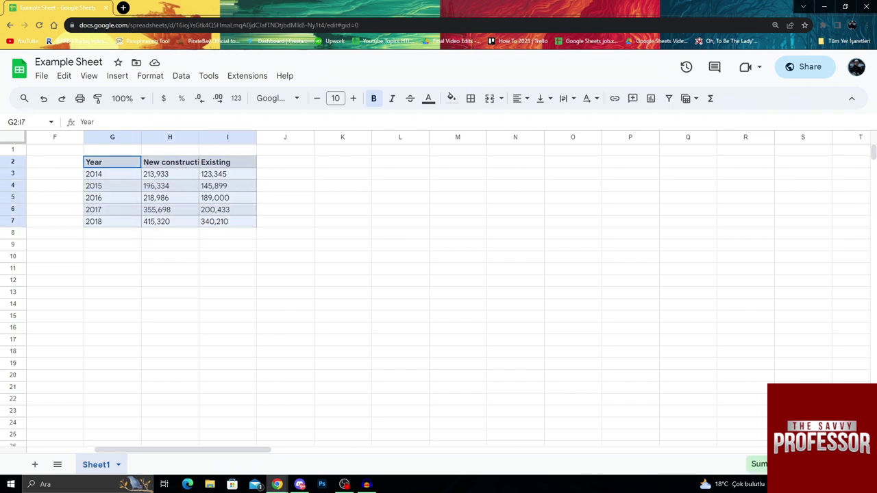
left_click(112, 162)
left_click(170, 163)
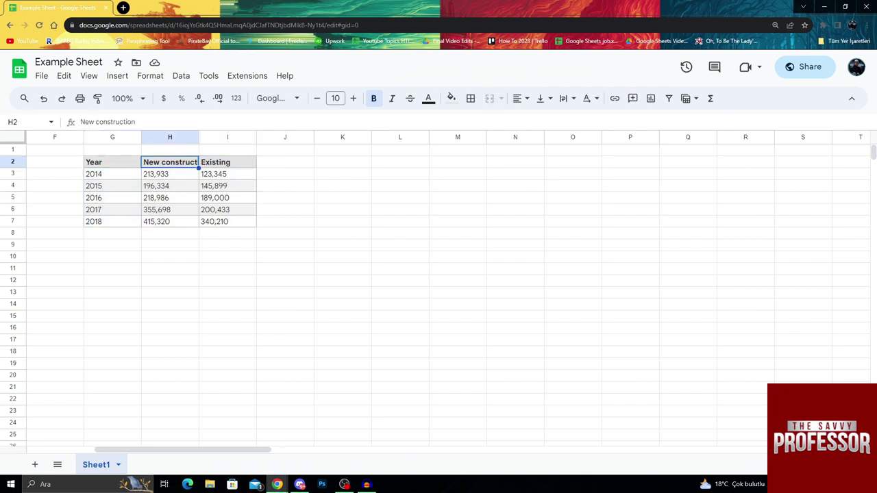
left_click(227, 162)
key("Left")
key("Left")
key("Right")
key("Right")
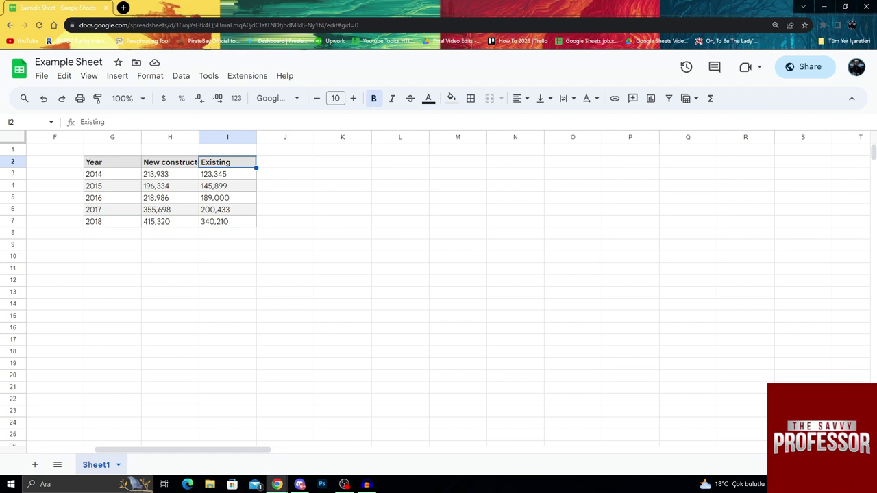
- Go through the Year column entries from 2014 to 2018, ending on an empty cell outside the table
left_click(112, 137)
left_click(112, 174)
left_click(113, 185)
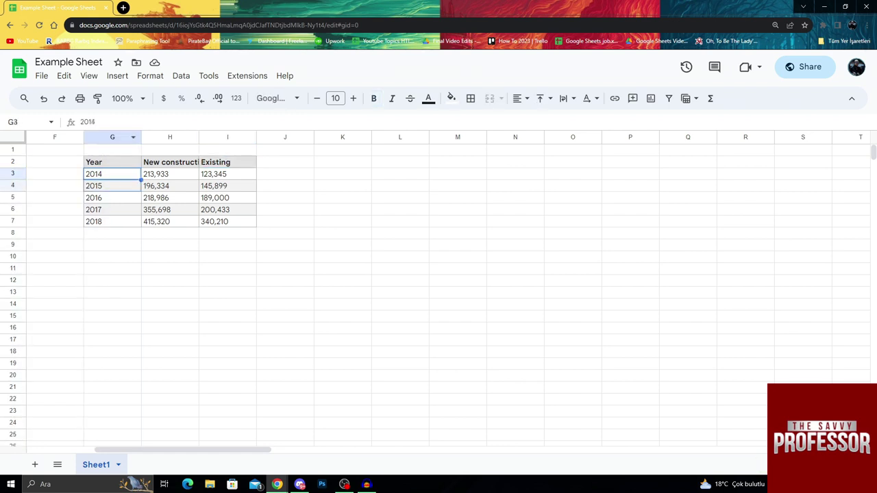
left_click(112, 186)
left_click(112, 198)
left_click(112, 210)
left_click(112, 222)
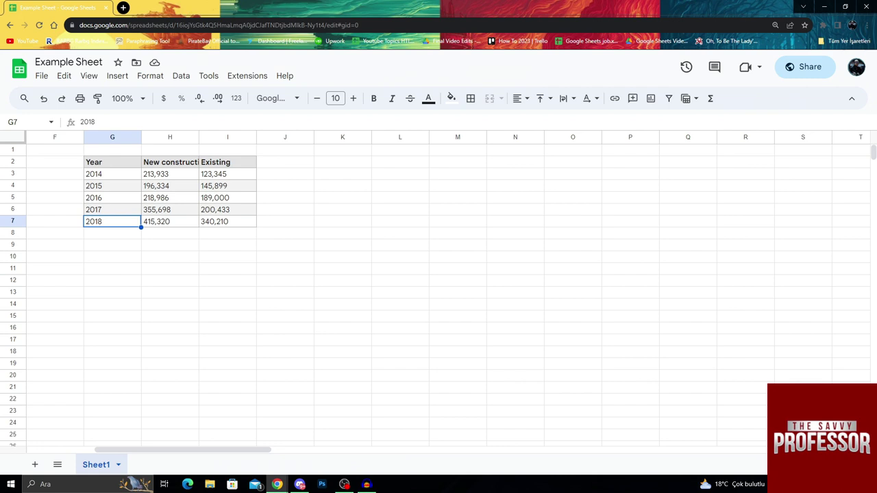
left_click(227, 268)
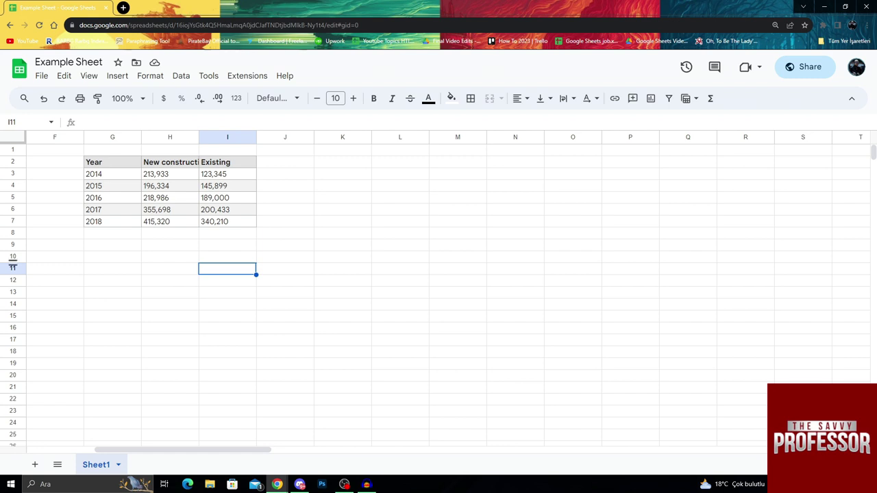
left_click(458, 209)
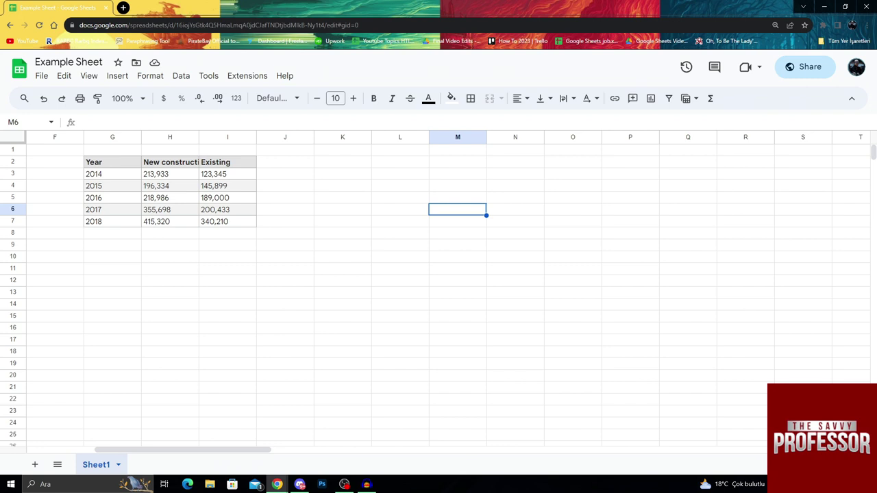
- Insert a chart from the table range G2:I7, including its header row
left_click(113, 162)
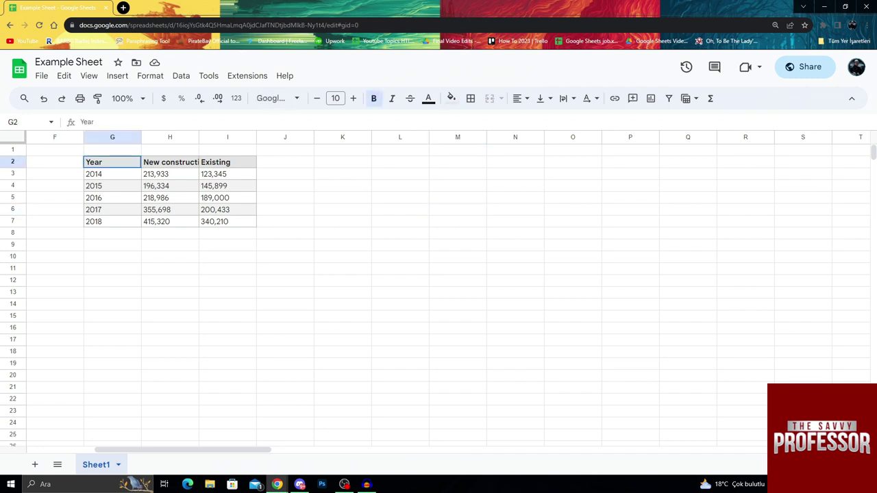
left_click_drag(113, 162, 227, 211)
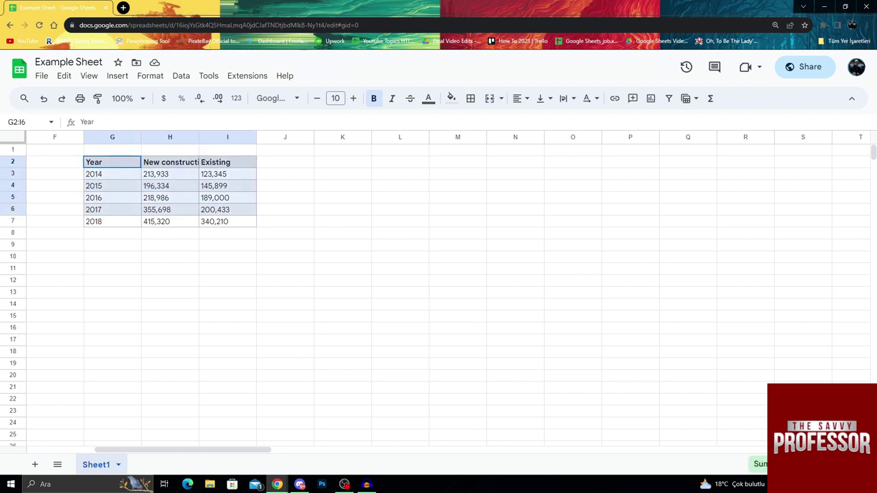
key("shift+Down")
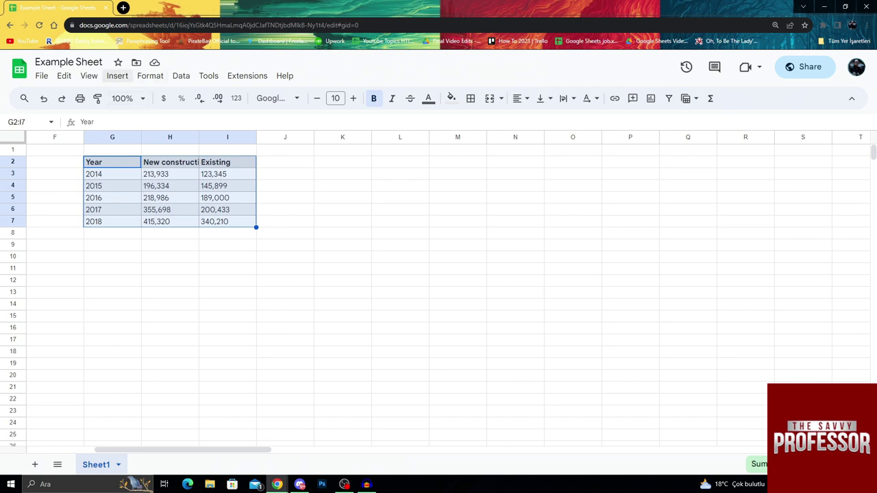
left_click(117, 76)
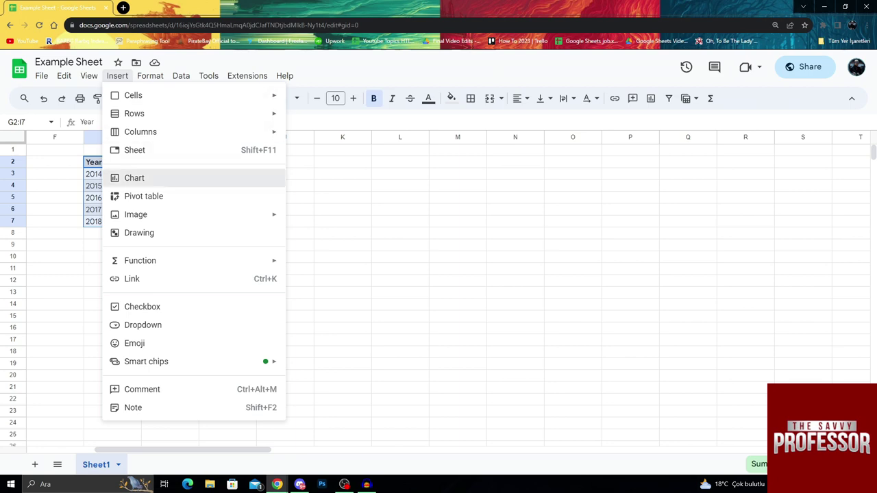
left_click(135, 178)
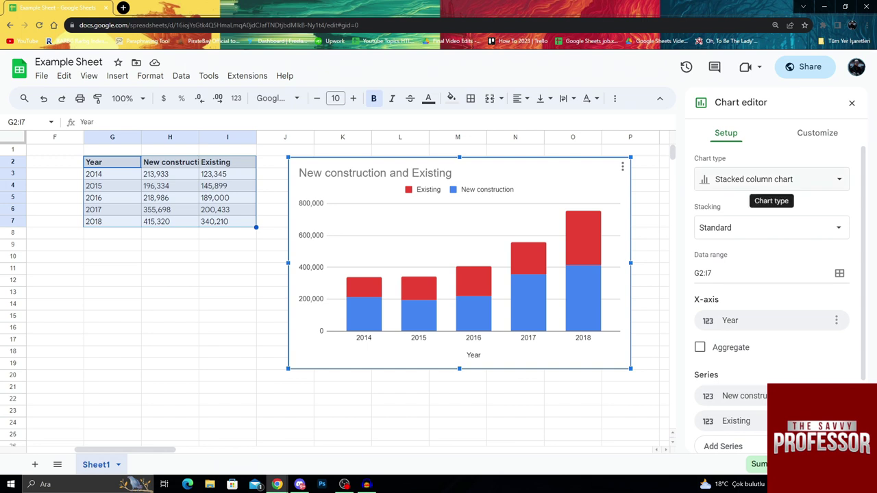
- Change the chart type to Line chart, close the chart editor and nudge the chart slightly beside the table
left_click(770, 179)
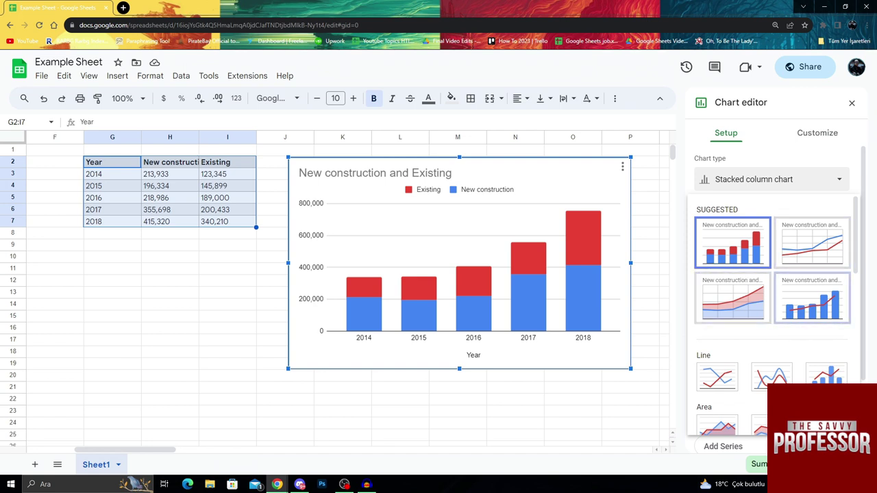
scroll(812, 261, "down", 1)
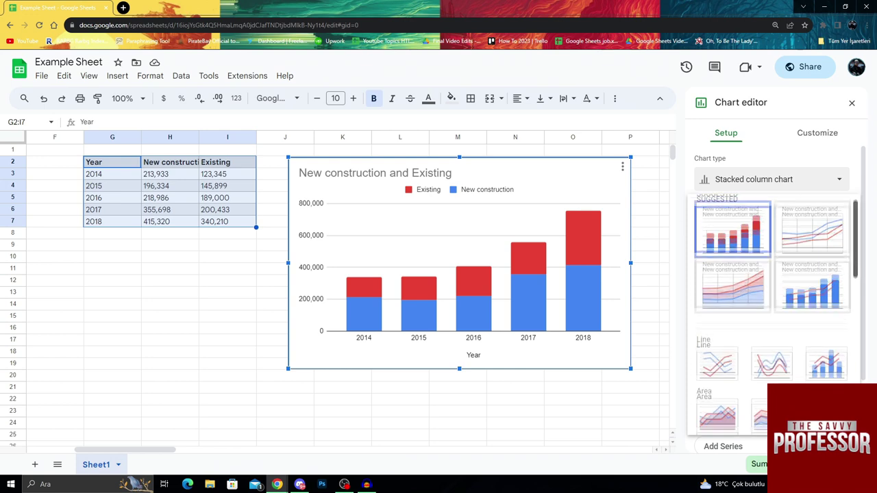
scroll(772, 301, "down", 3)
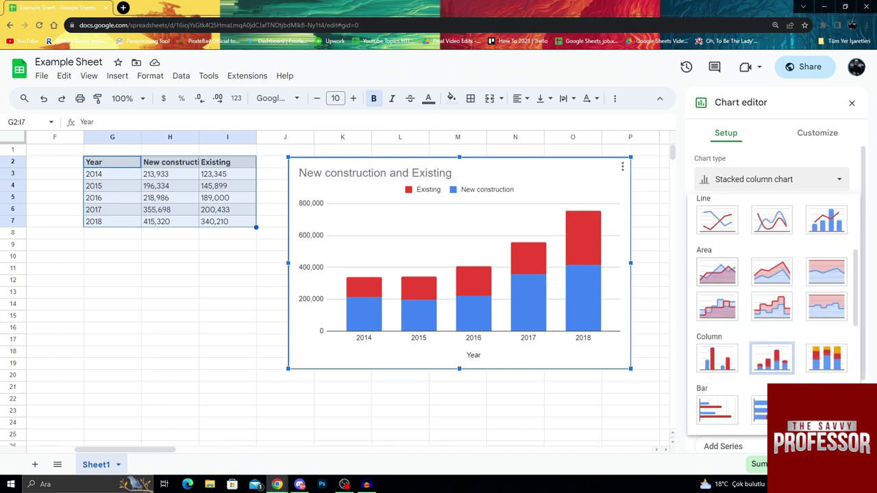
scroll(772, 315, "down", 5)
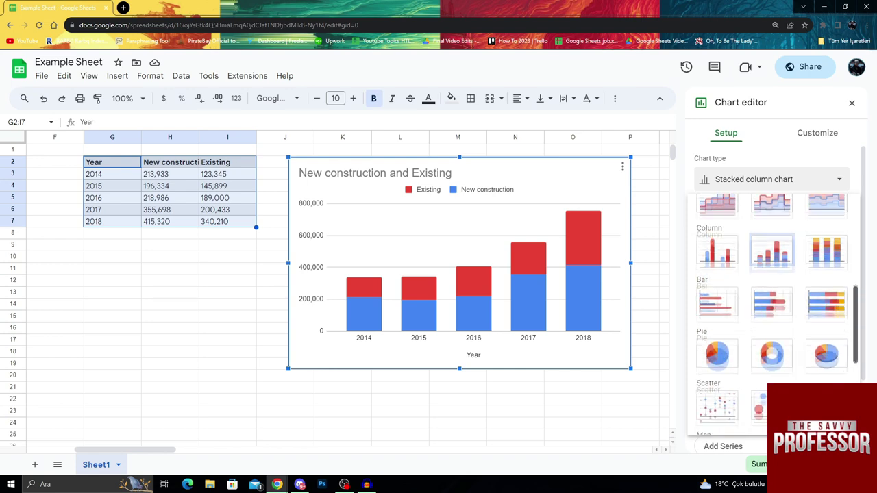
scroll(772, 315, "down", 2)
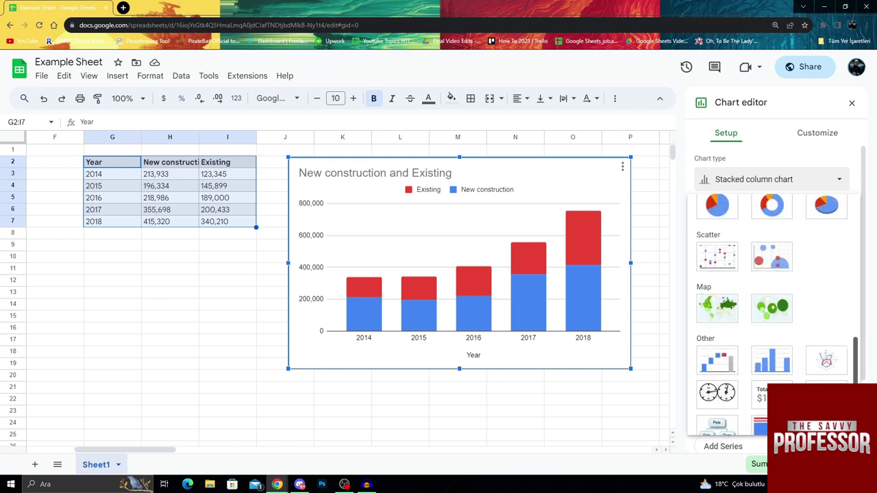
scroll(772, 315, "up", 10)
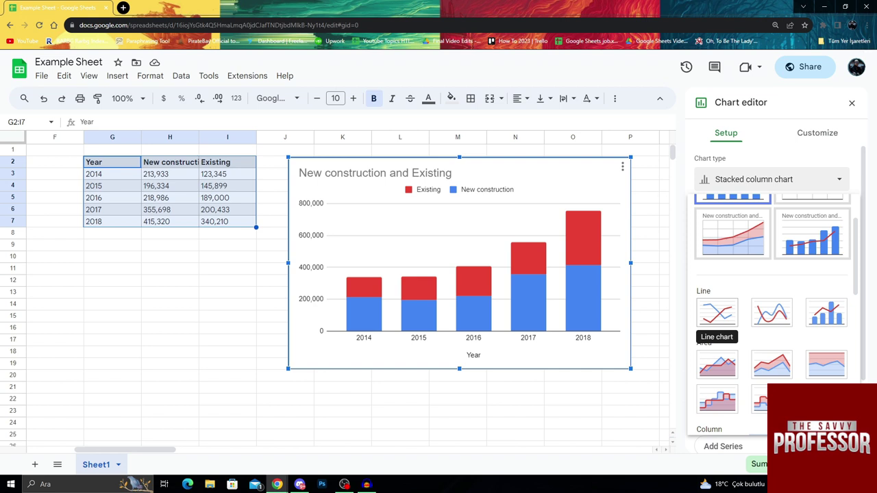
left_click(716, 313)
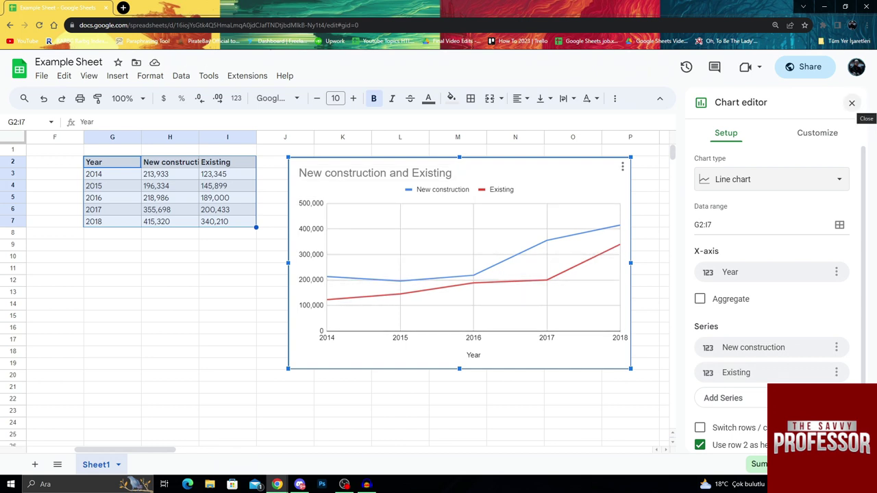
left_click(851, 102)
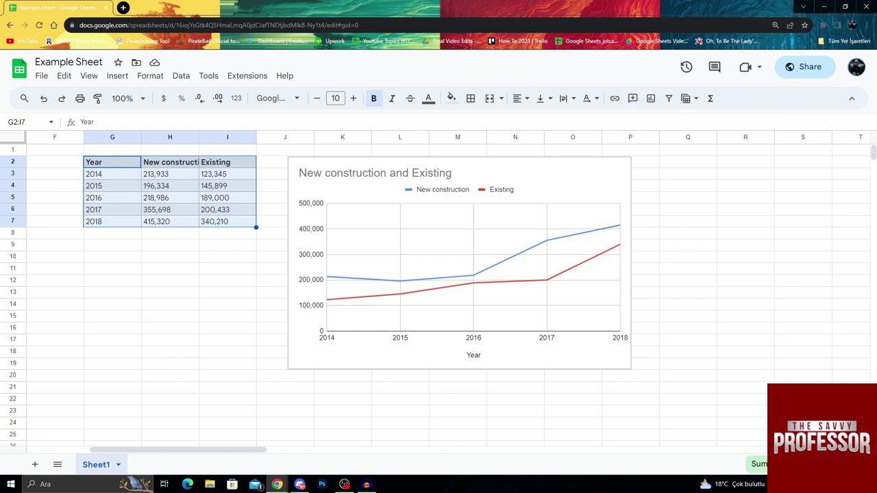
mouse_move(460, 261)
left_mouse_down()
mouse_move(468, 278)
mouse_move(609, 266)
mouse_move(486, 259)
mouse_move(463, 272)
left_mouse_up()
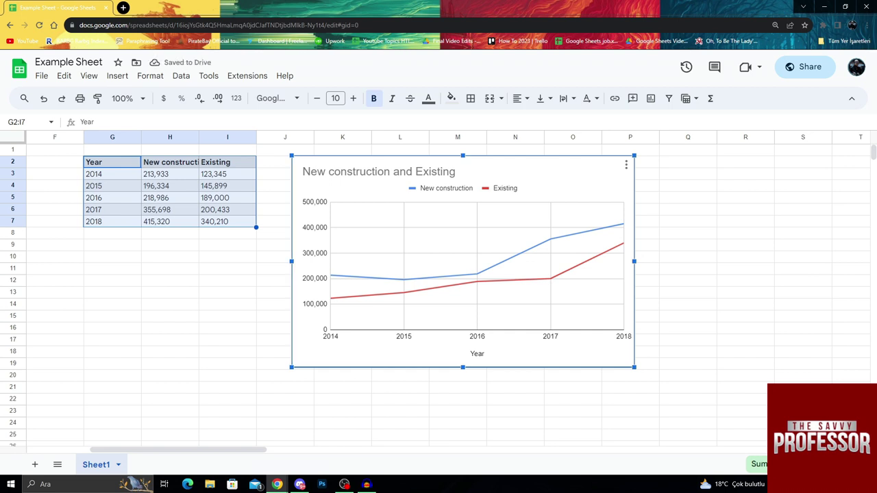
- Compare the table's year entries and column headers with the line chart's axis and series
left_click(112, 174)
left_click(113, 186)
left_click(113, 198)
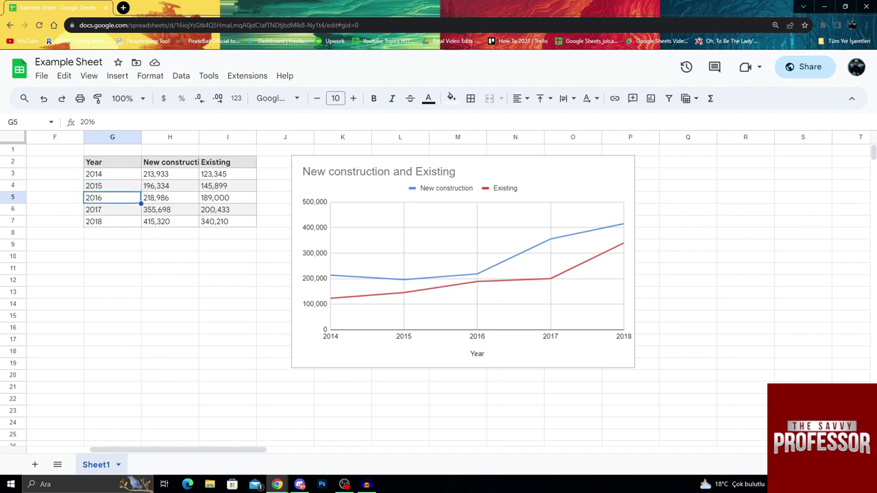
left_click(112, 209)
left_click(463, 261)
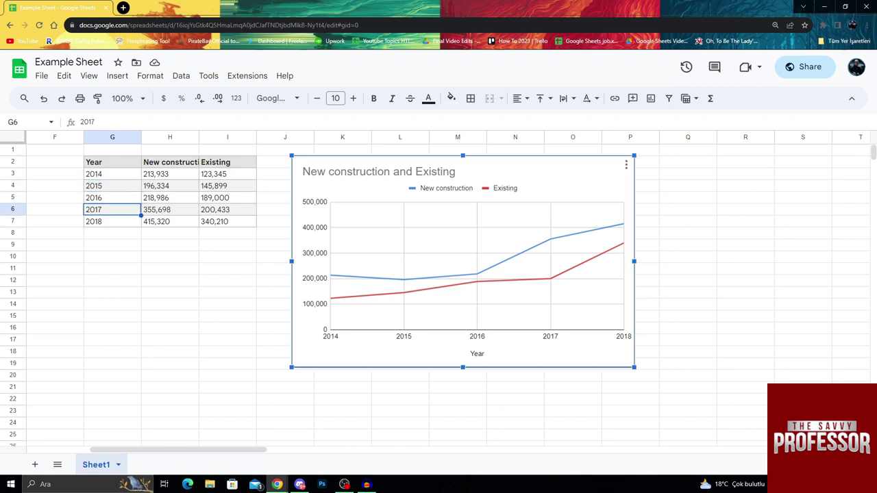
left_click(112, 162)
left_click(170, 162)
left_click(228, 162)
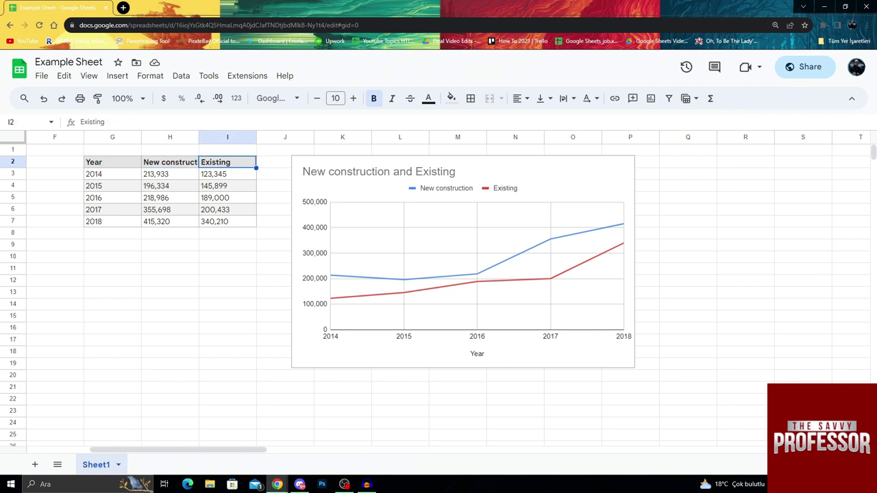
left_click(463, 261)
left_click(113, 163)
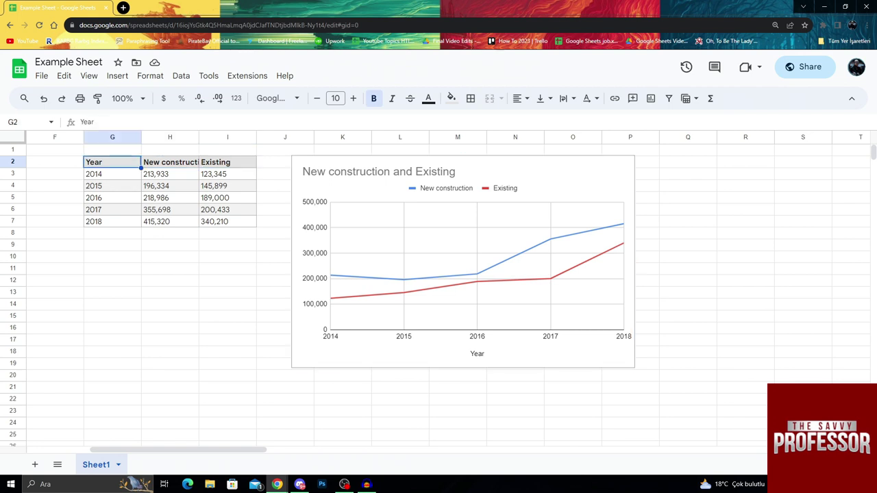
left_click(463, 262)
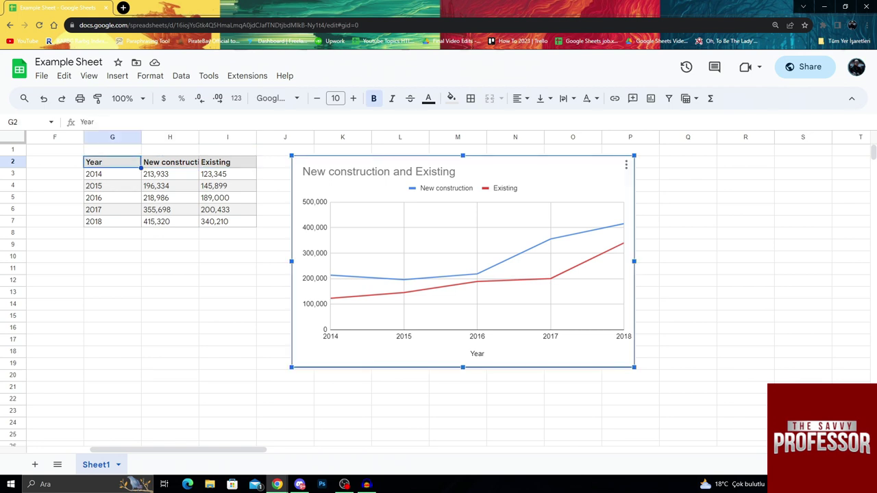
- Review the line chart's customization settings for the legend, chart title, vertical axis and gridlines
right_click(476, 263)
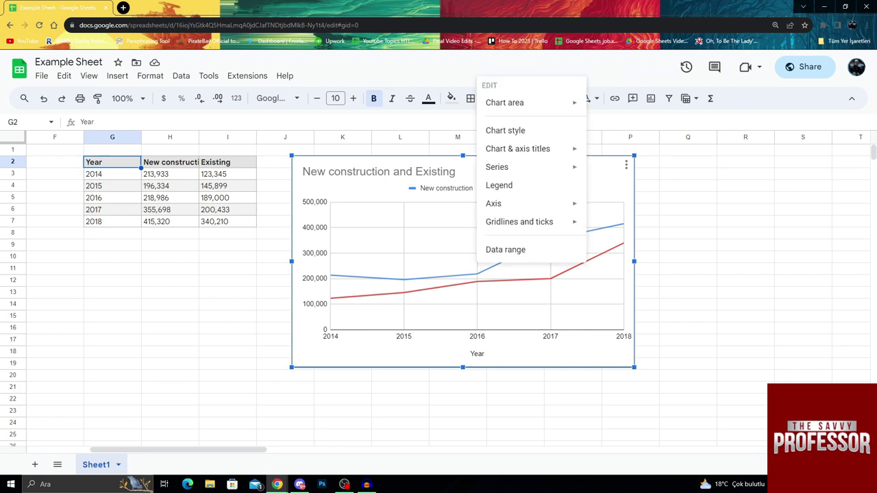
left_click(499, 185)
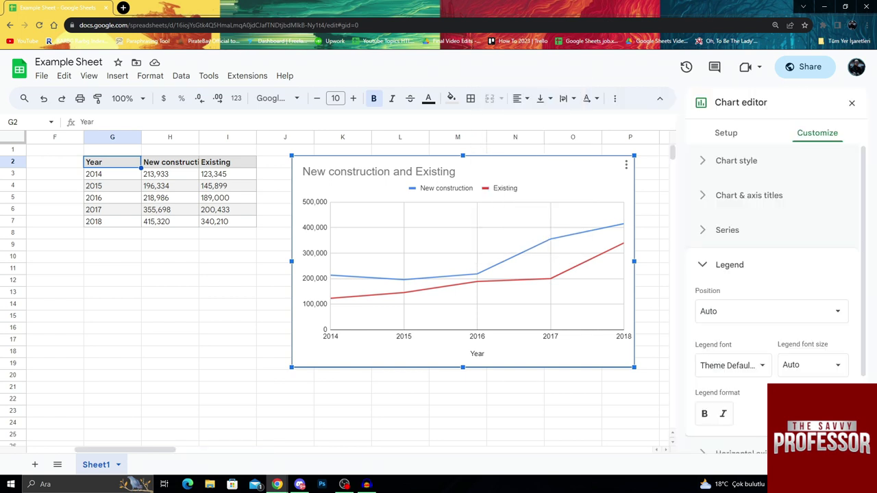
left_click(379, 171)
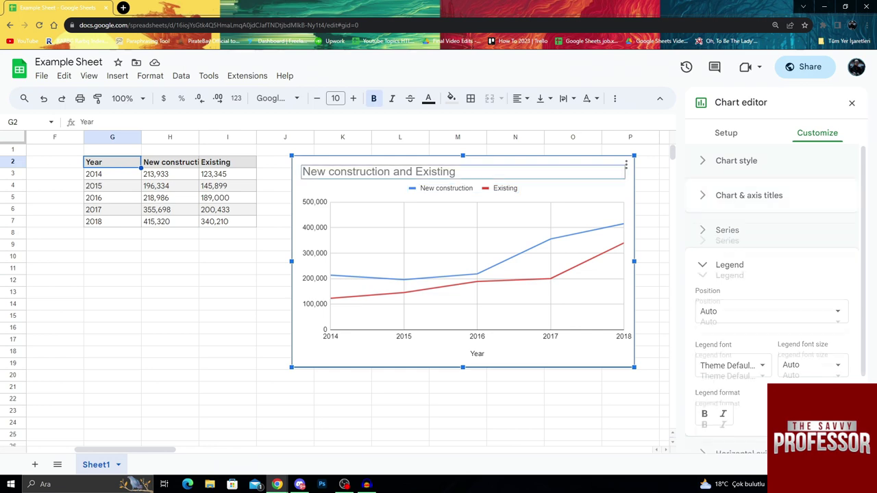
left_click(315, 266)
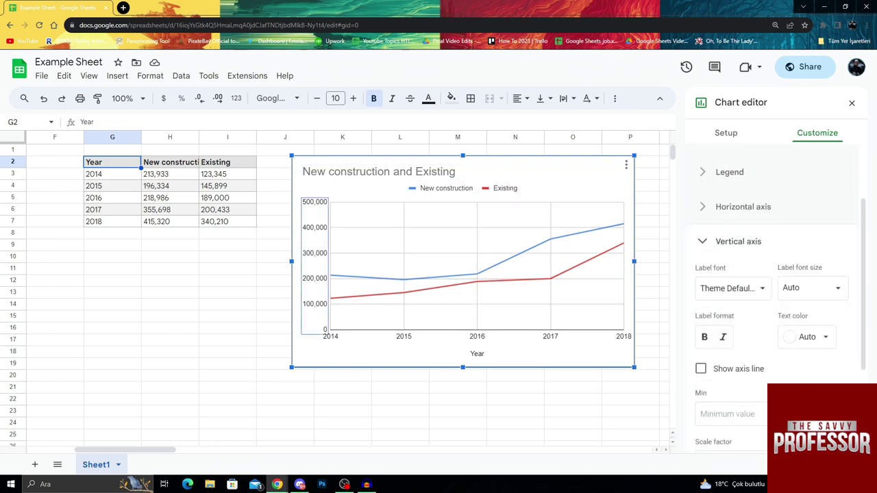
left_click(439, 253)
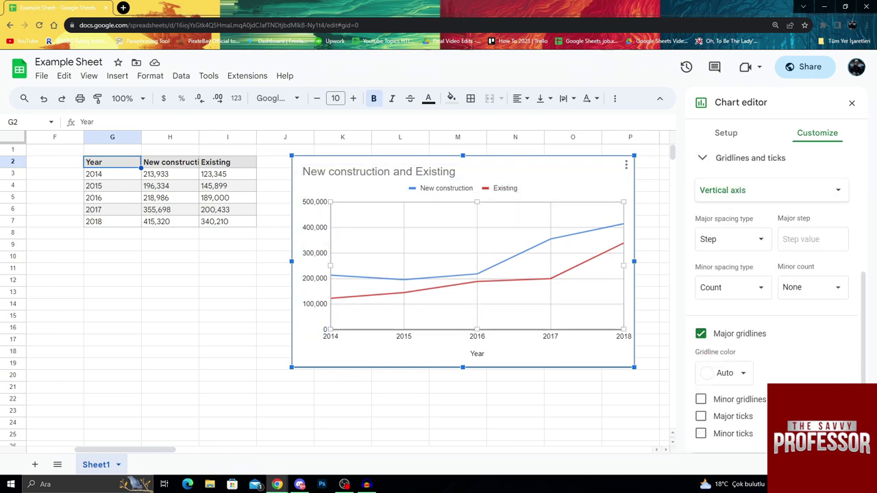
- Open the text formatting of the chart's "New construction" legend label, and leave the chart editor
left_click(439, 188)
left_click(439, 188)
left_click(438, 187)
double_click(439, 187)
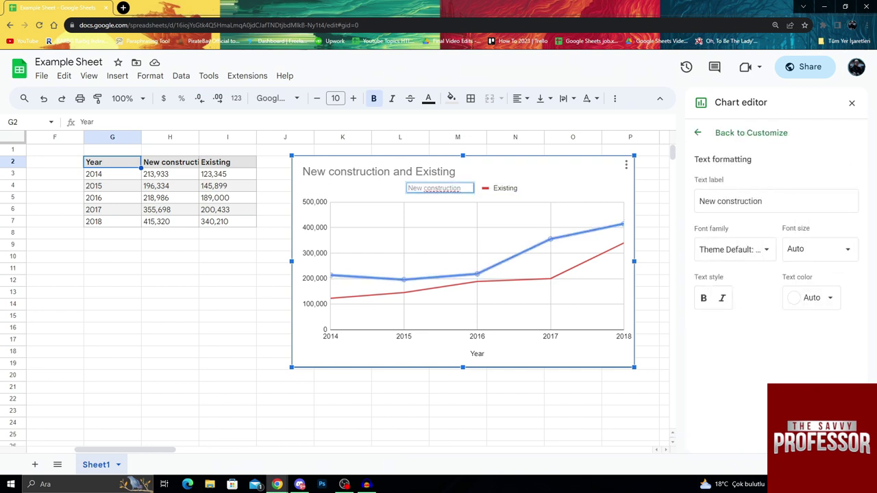
left_click(647, 186)
left_click(687, 210)
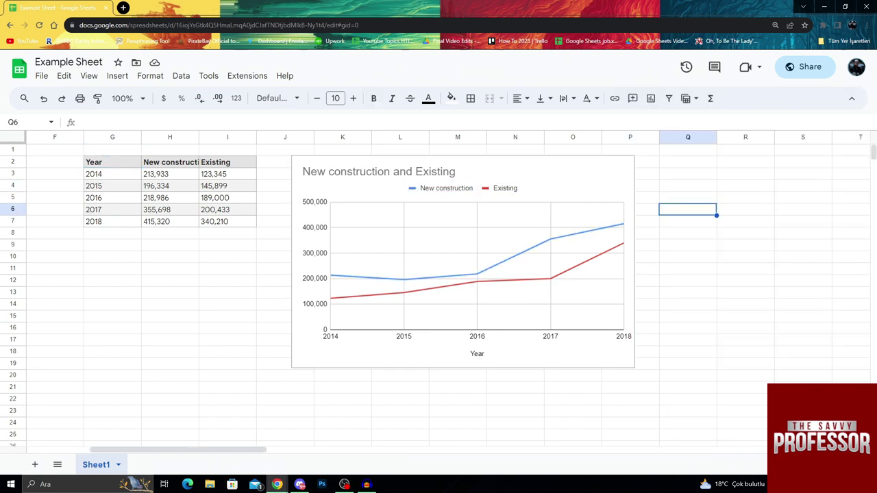